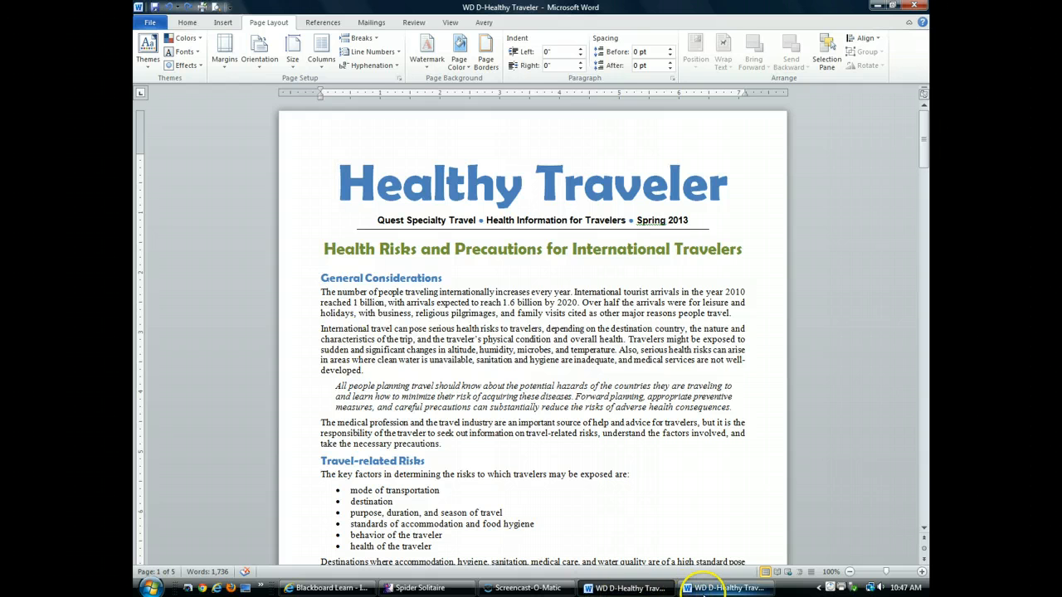
- Look at the finished two-column version of the newsletter in the other document window, and return to the single-column document
left_click(722, 587)
left_click(567, 407)
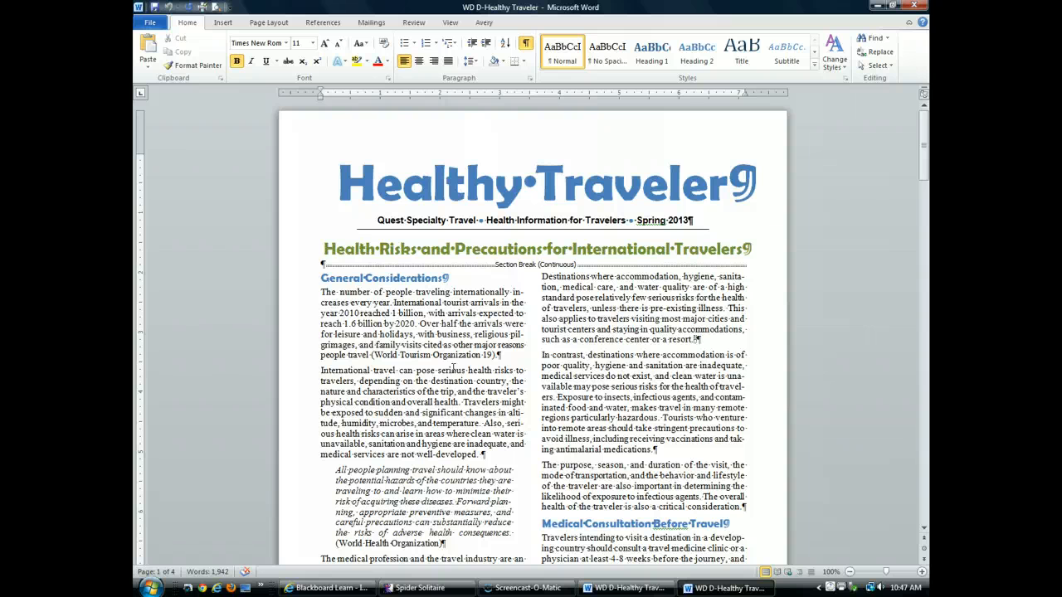
left_click(623, 589)
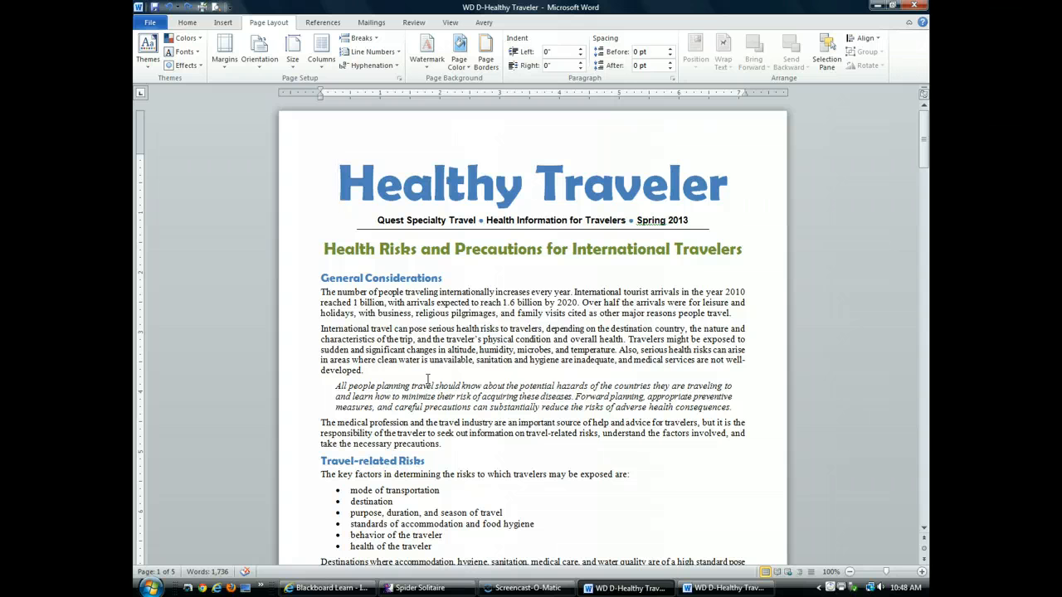
- Add the Section indicator to the status bar
right_click(306, 573)
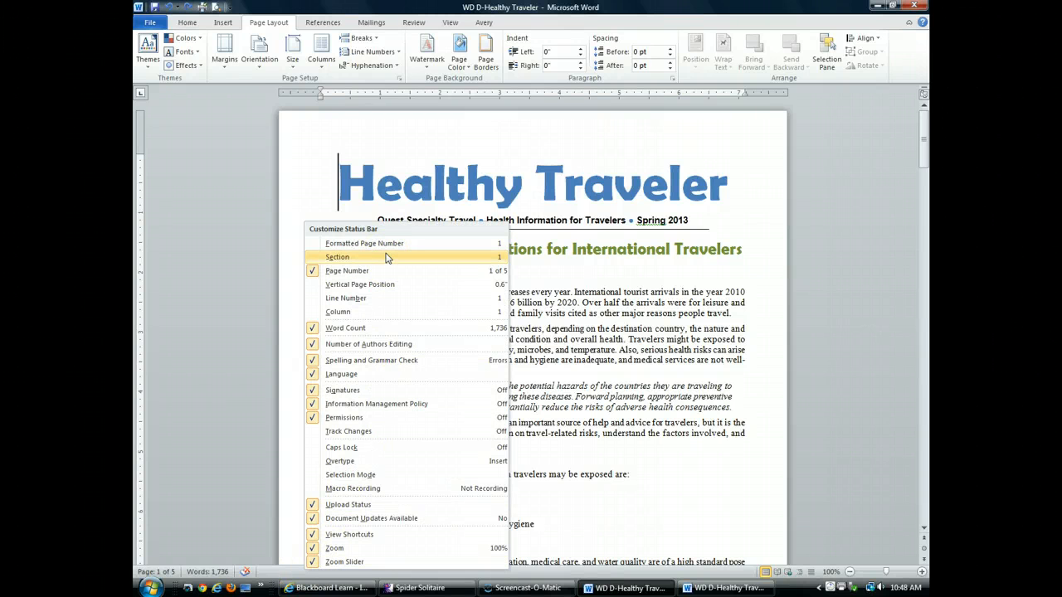
left_click(312, 259)
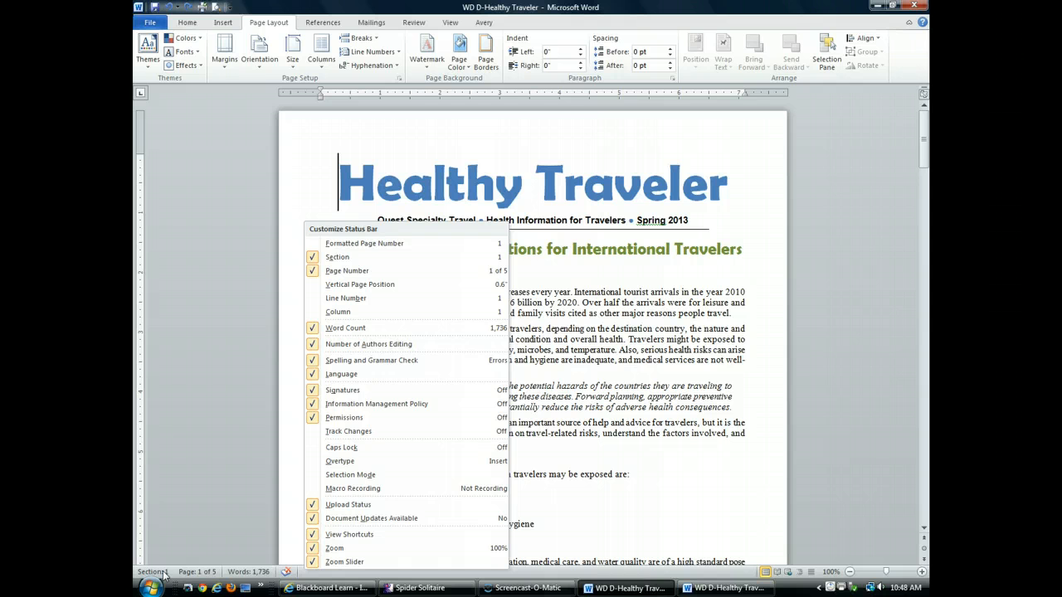
left_click(407, 406)
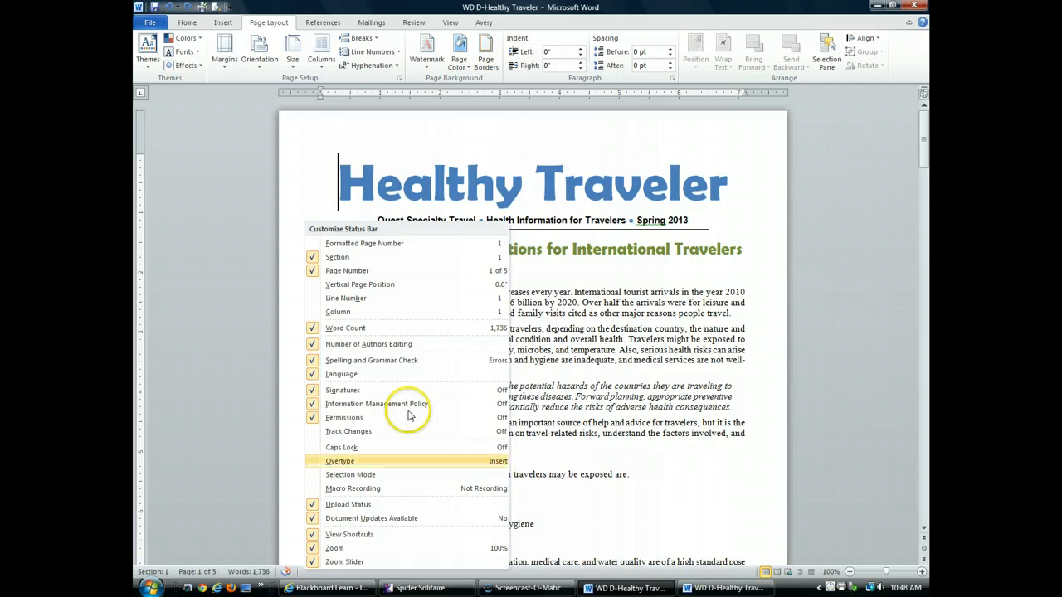
left_click(338, 339)
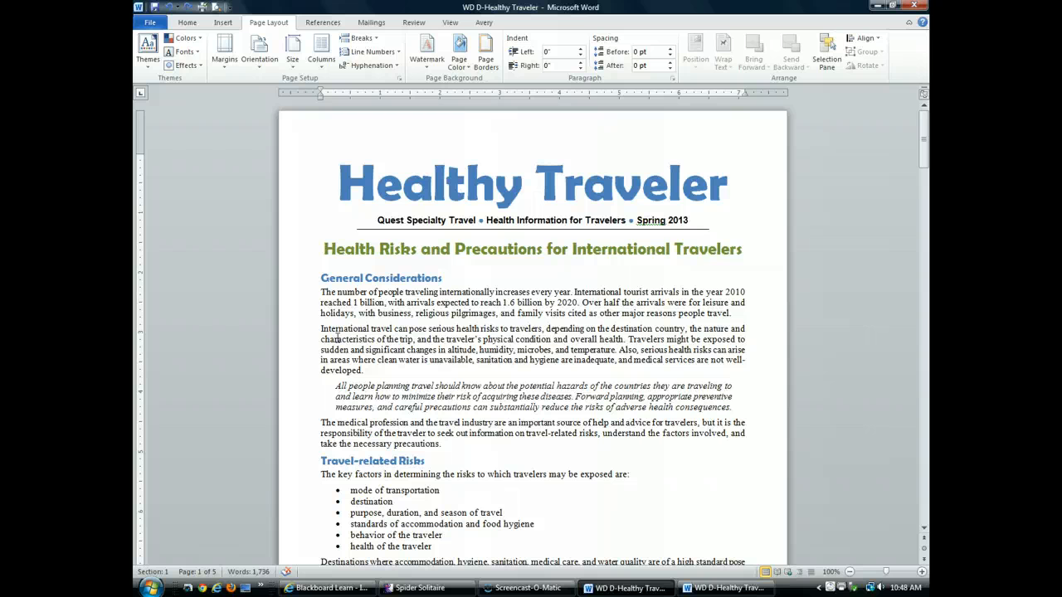
- Show paragraph marks and other hidden formatting symbols in the document
left_click(258, 61)
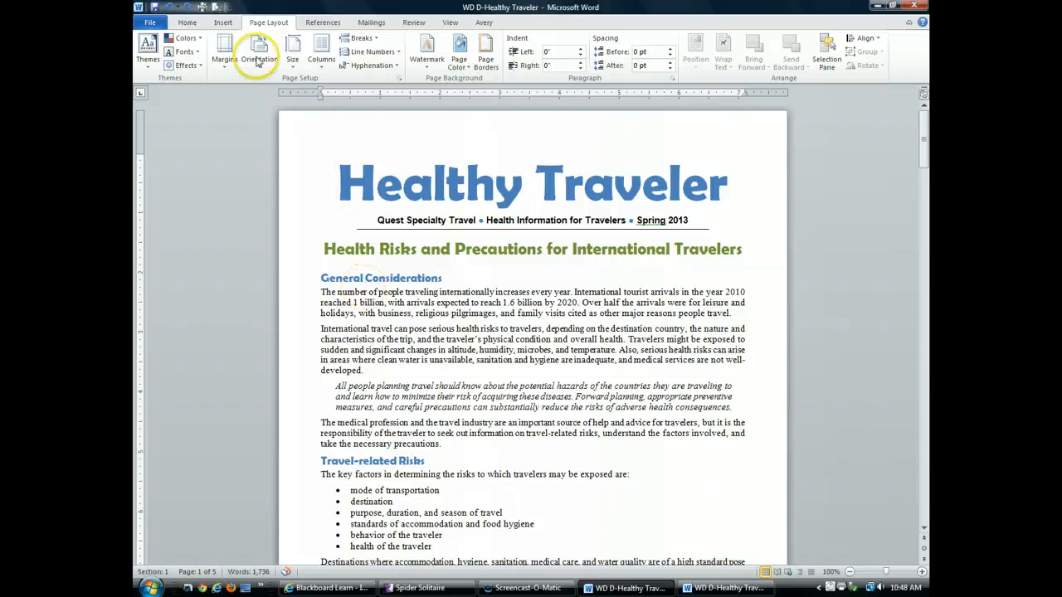
left_click(186, 22)
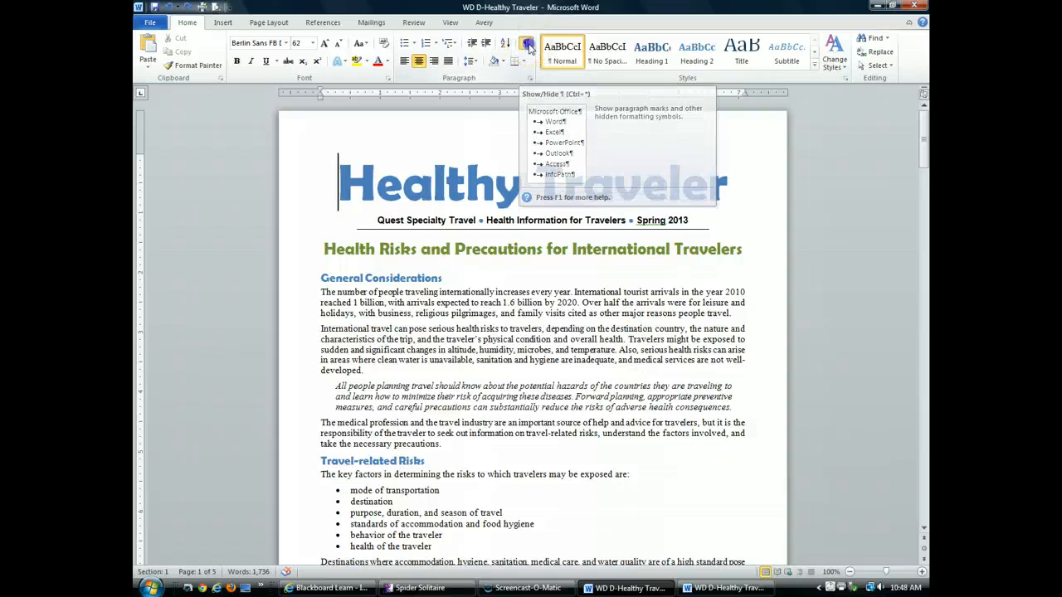
left_click(528, 46)
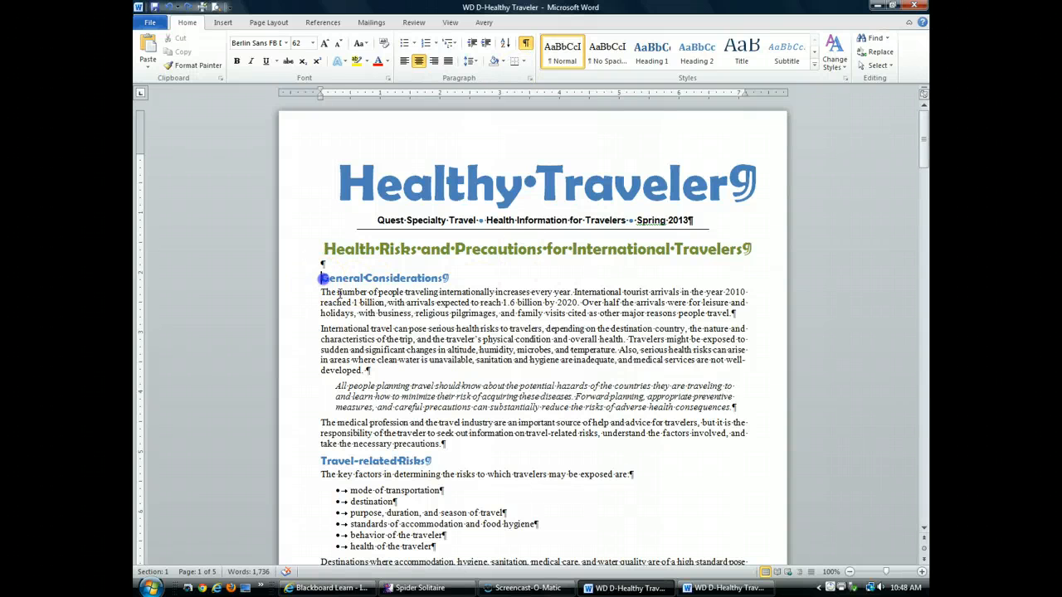
- Insert a continuous section break directly before the "General Considerations" heading
left_click(324, 279)
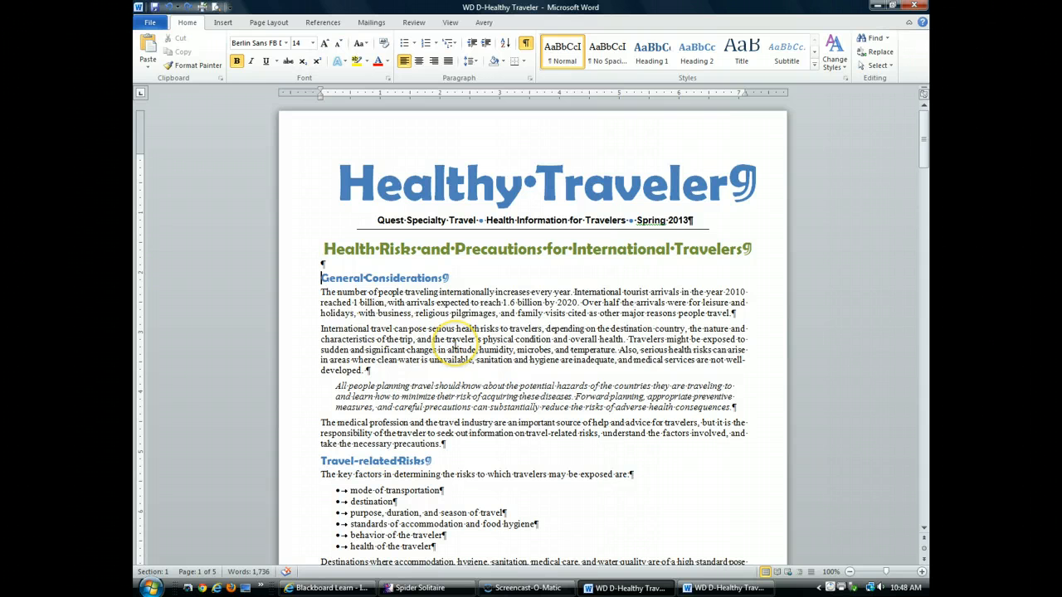
left_click(269, 23)
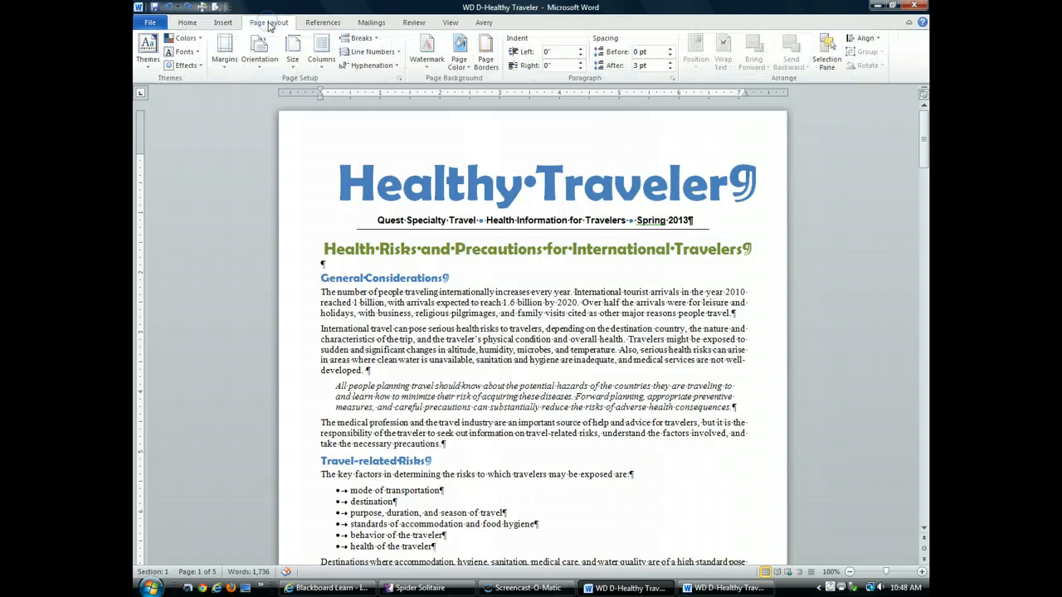
left_click(375, 39)
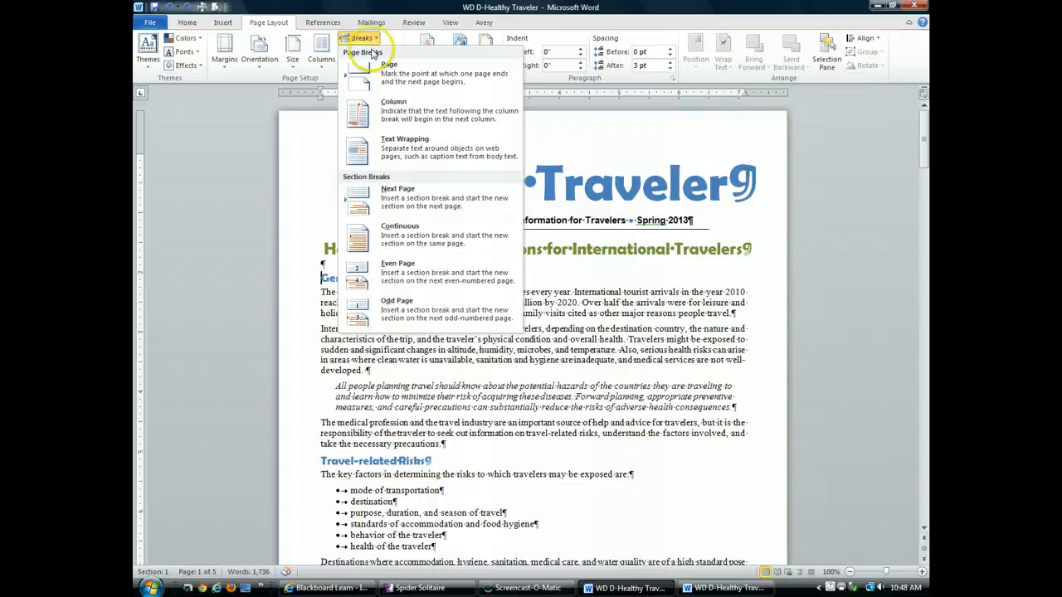
left_click(428, 244)
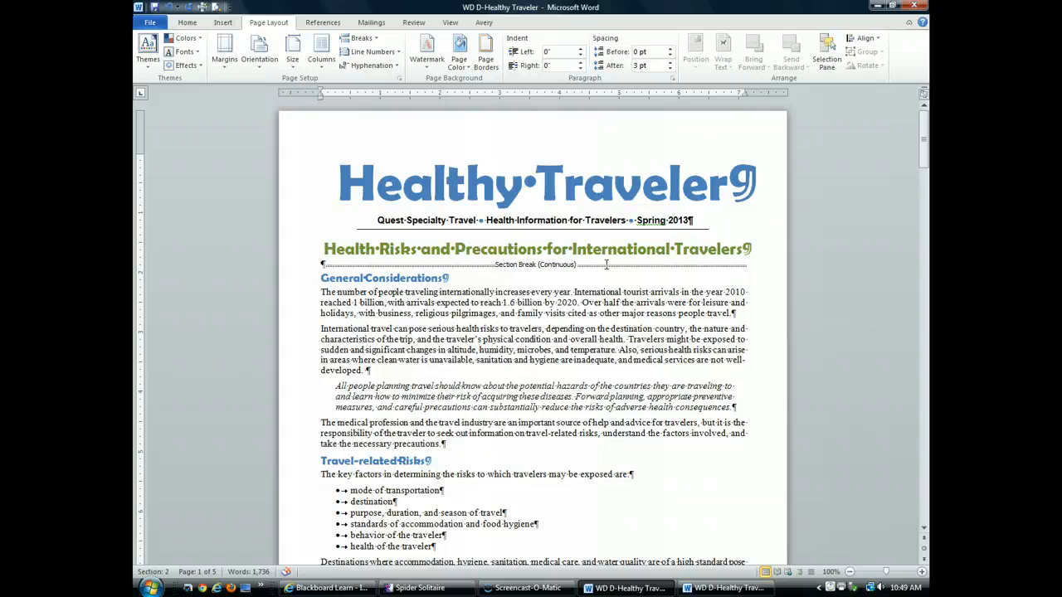
left_click(577, 264)
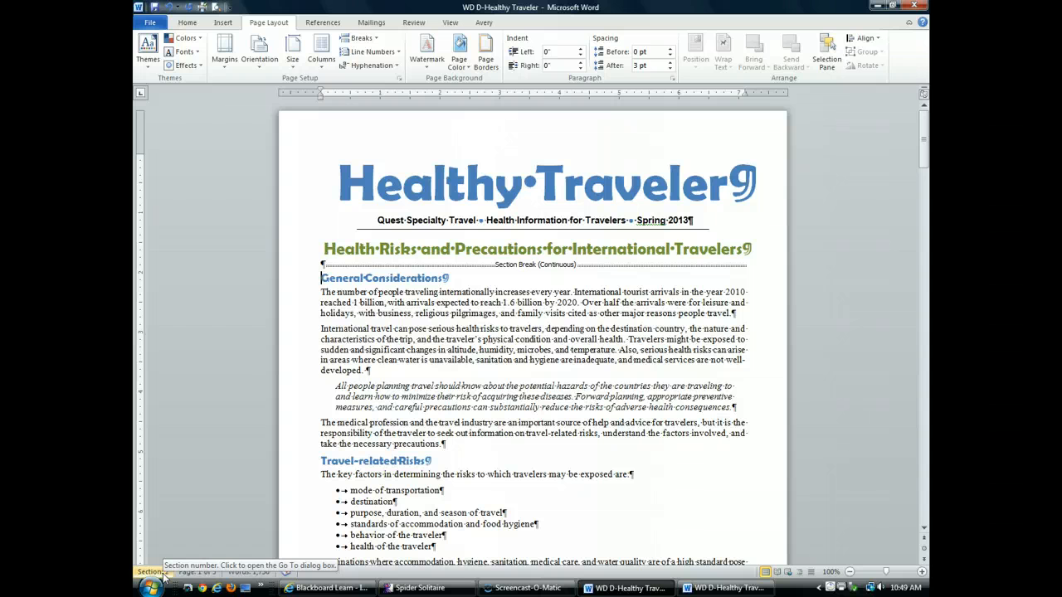
left_click(591, 366)
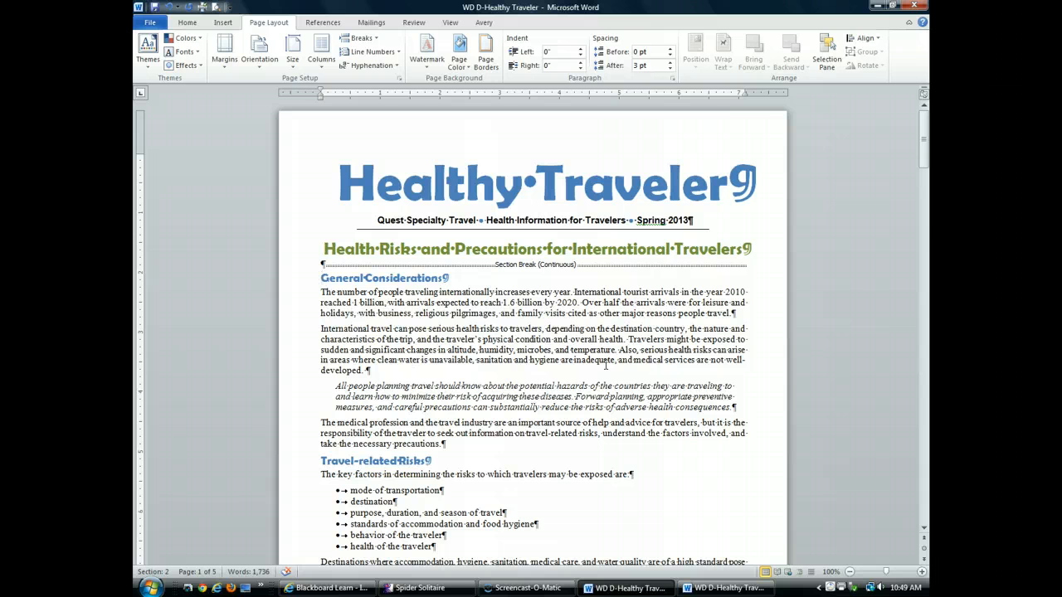
- Format the section below the break in two equal columns, each 3.4" wide, applied to this section only
left_click(323, 68)
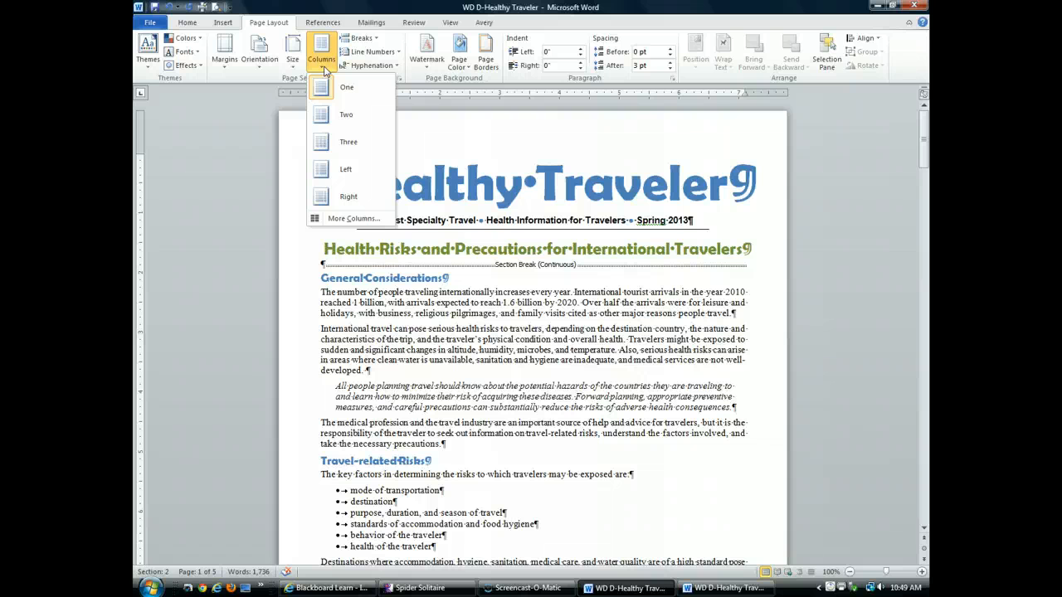
left_click(355, 219)
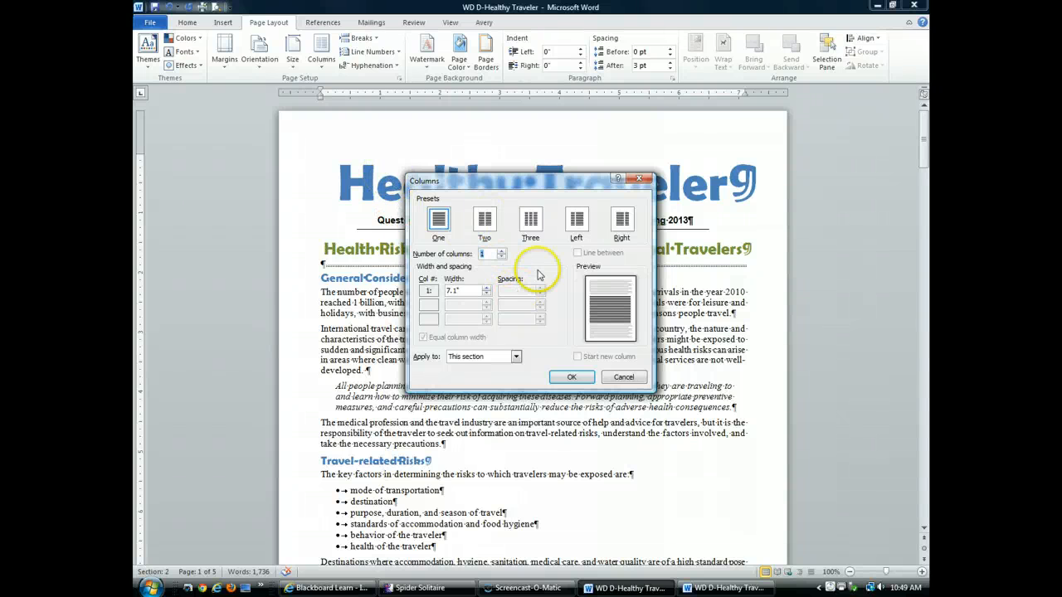
left_click(486, 224)
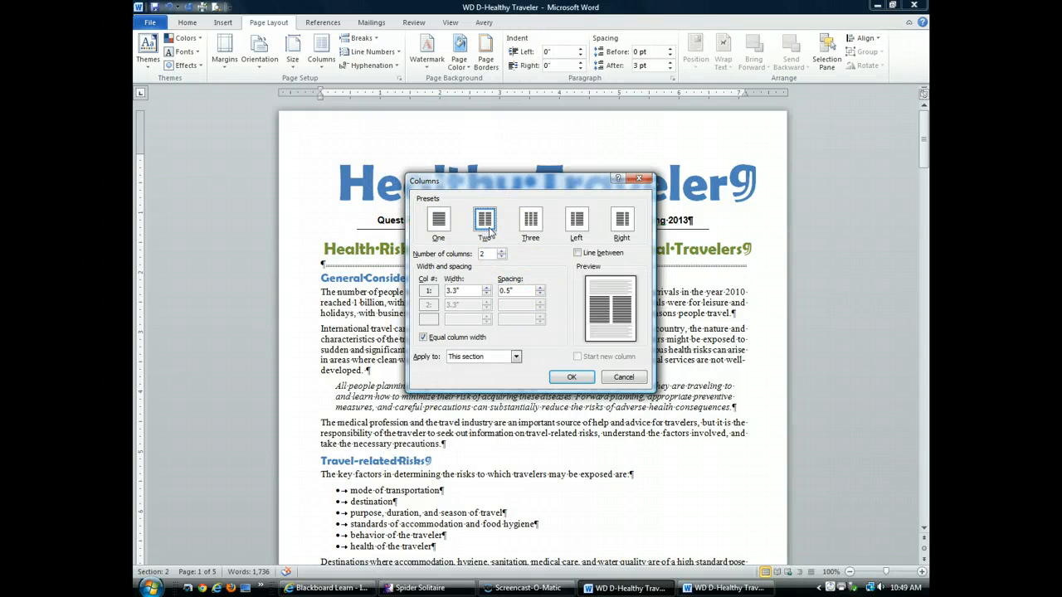
left_click(475, 291)
key("BackSpace")
key("BackSpace")
type("4")
left_click(452, 274)
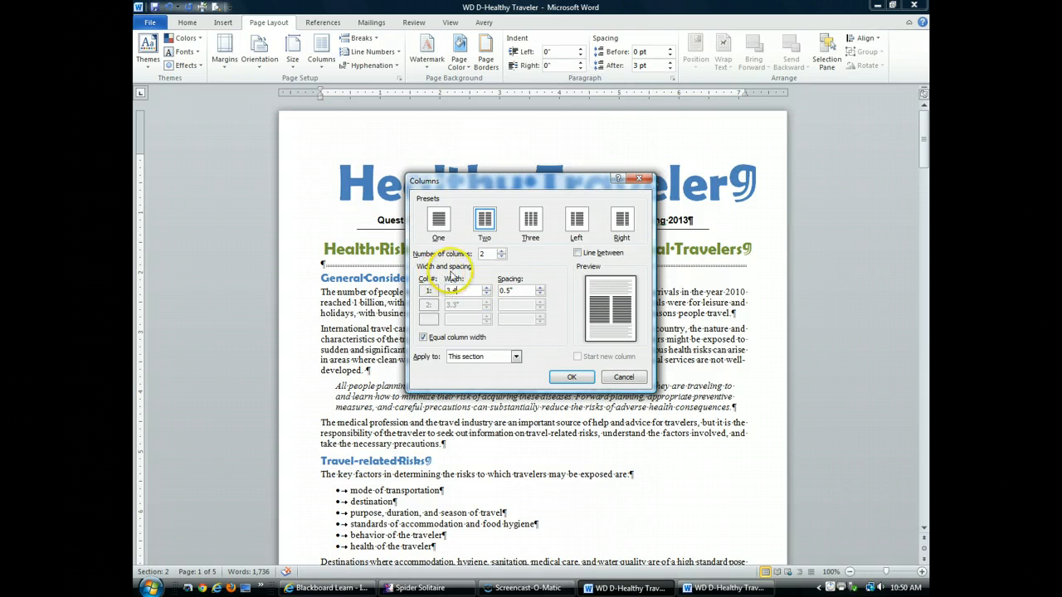
left_click(576, 378)
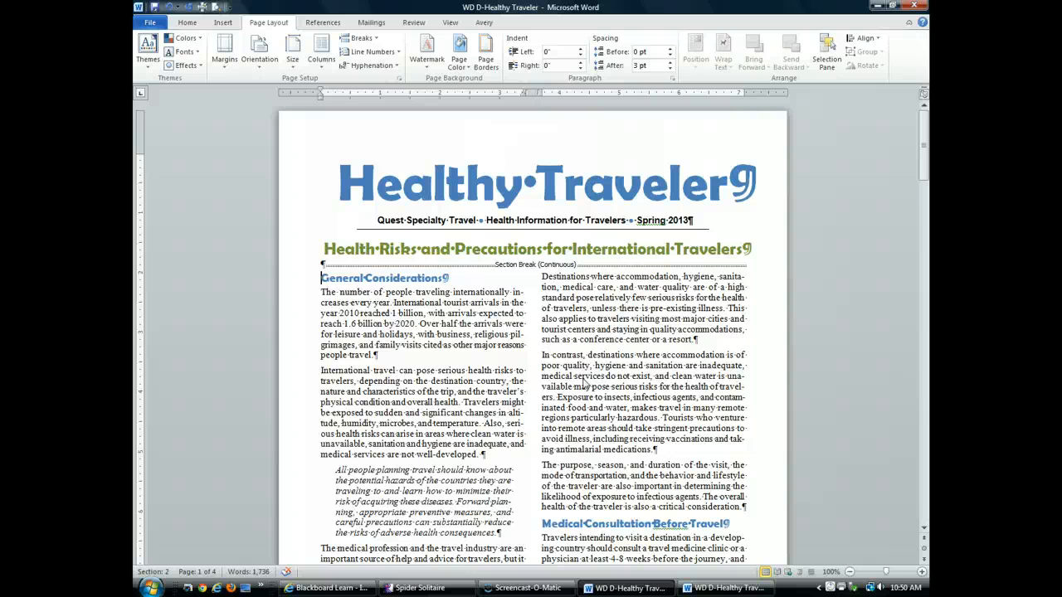
- Review the two-column layout through to the document's last page and return to the beginning
scroll(583, 383, "down", 12)
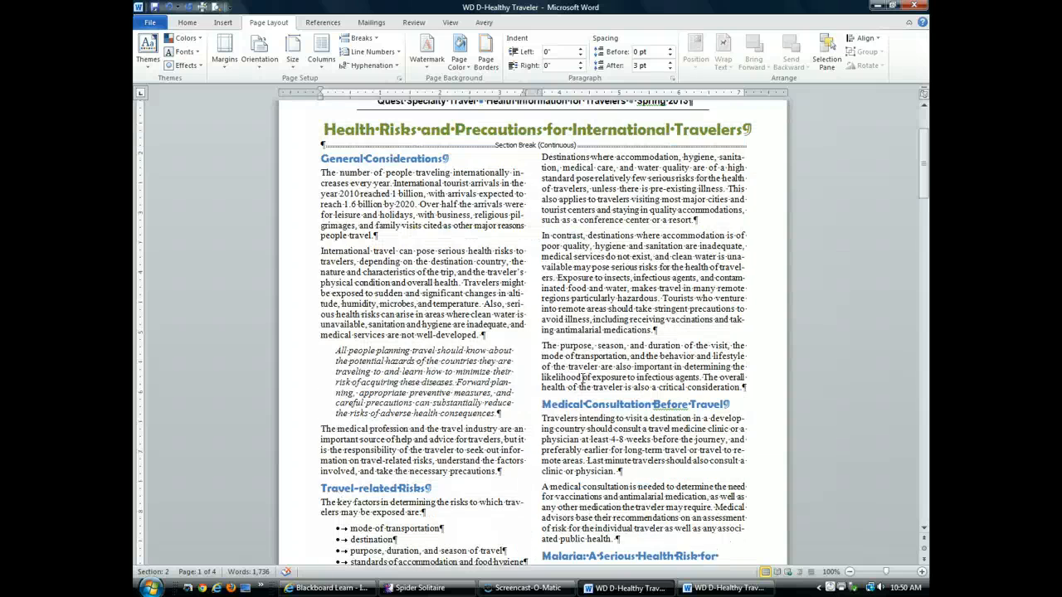
scroll(584, 378, "down", 20)
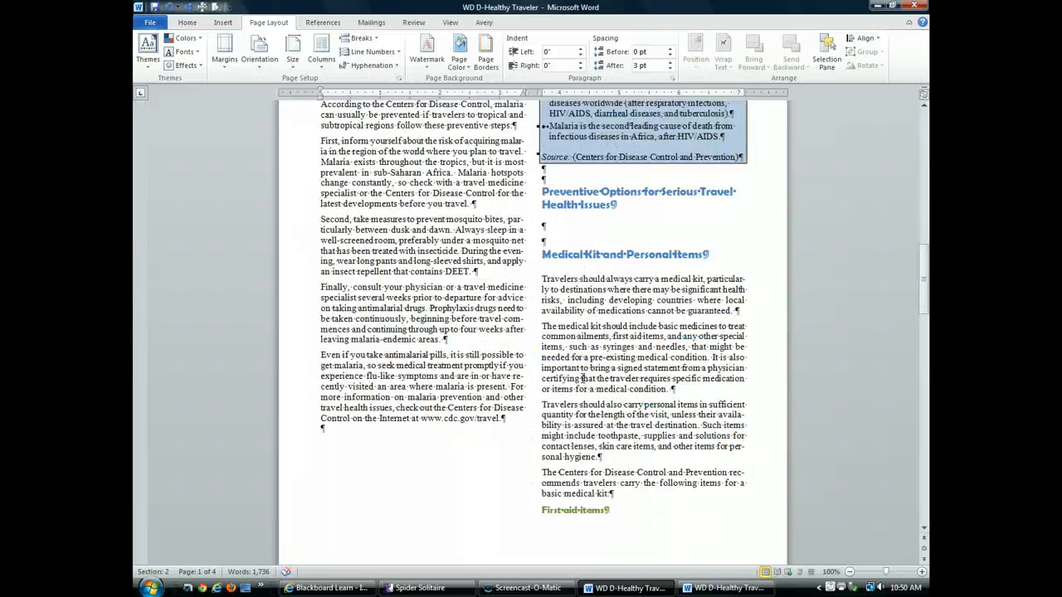
scroll(583, 381, "down", 15)
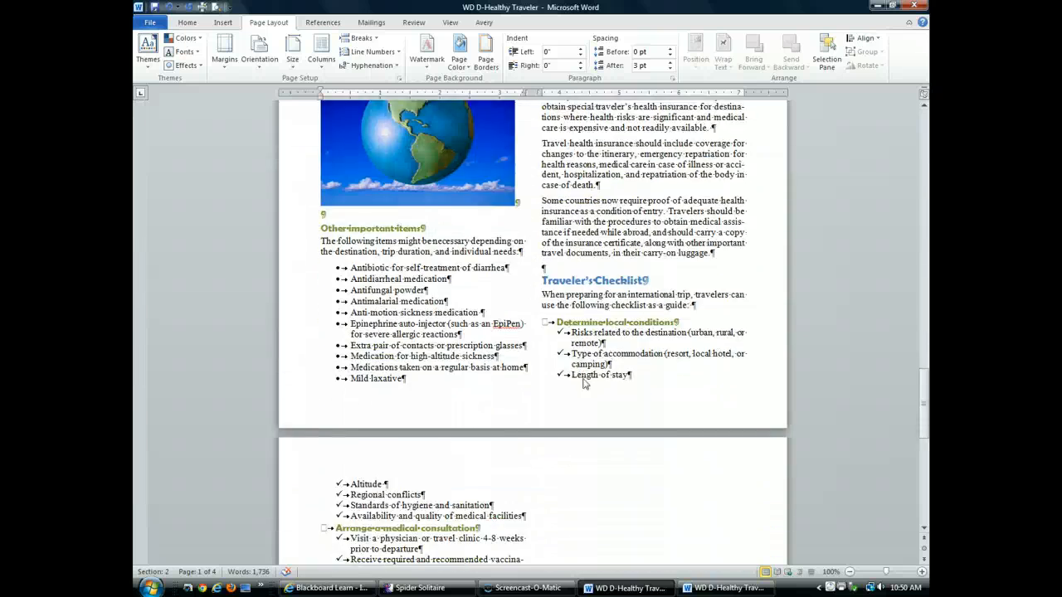
scroll(584, 383, "down", 2)
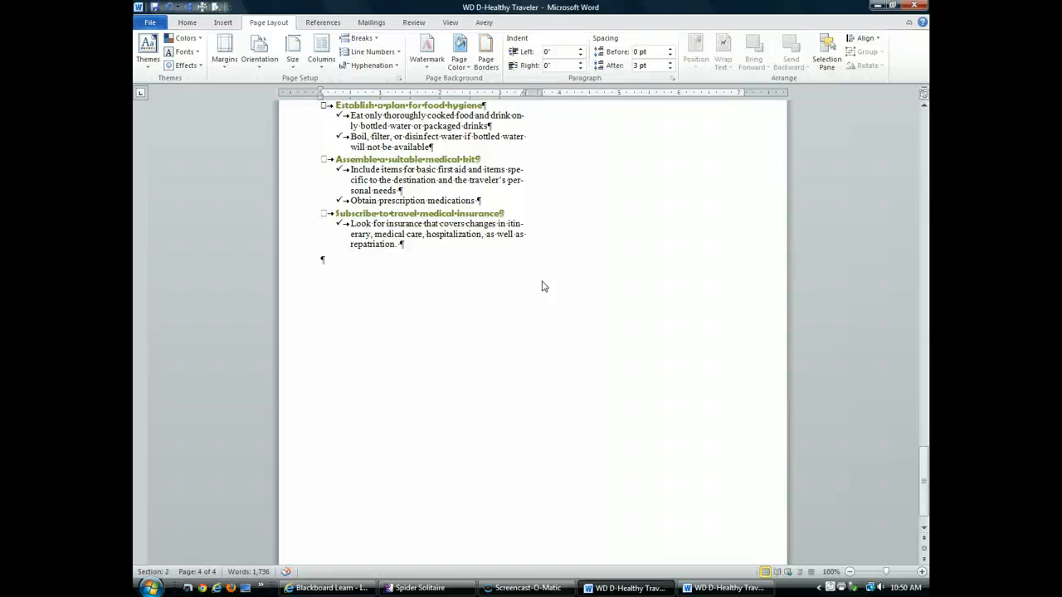
key("ctrl+Home")
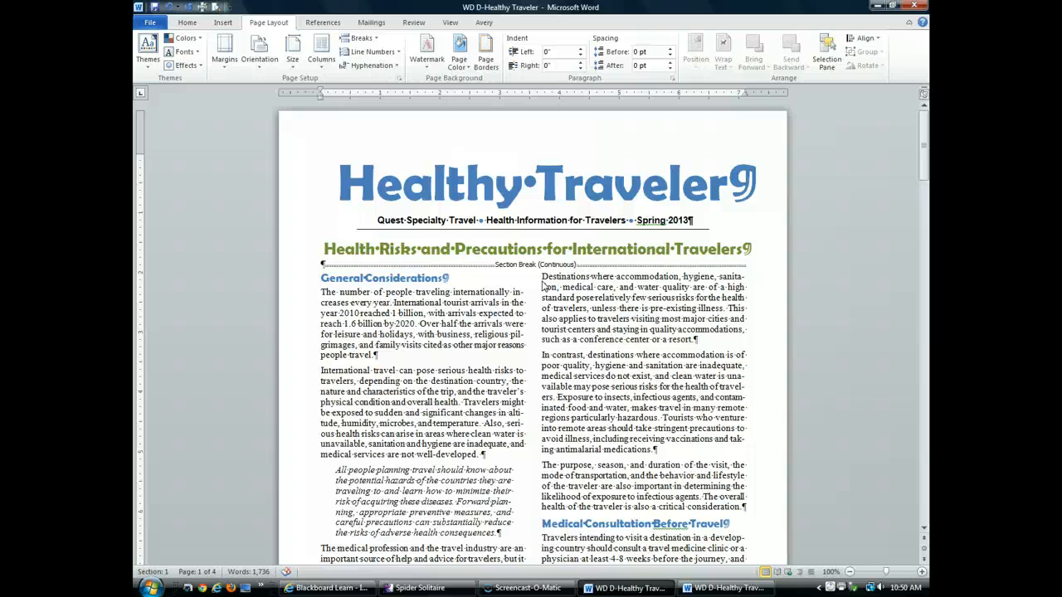